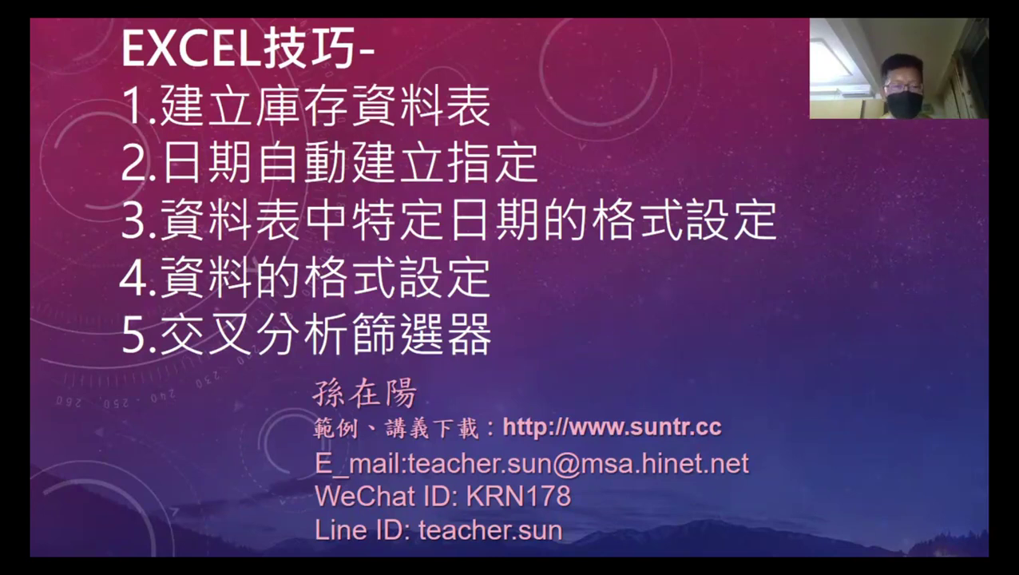
- Exit the slideshow and return to editing the Excel tips deck
key("Escape")
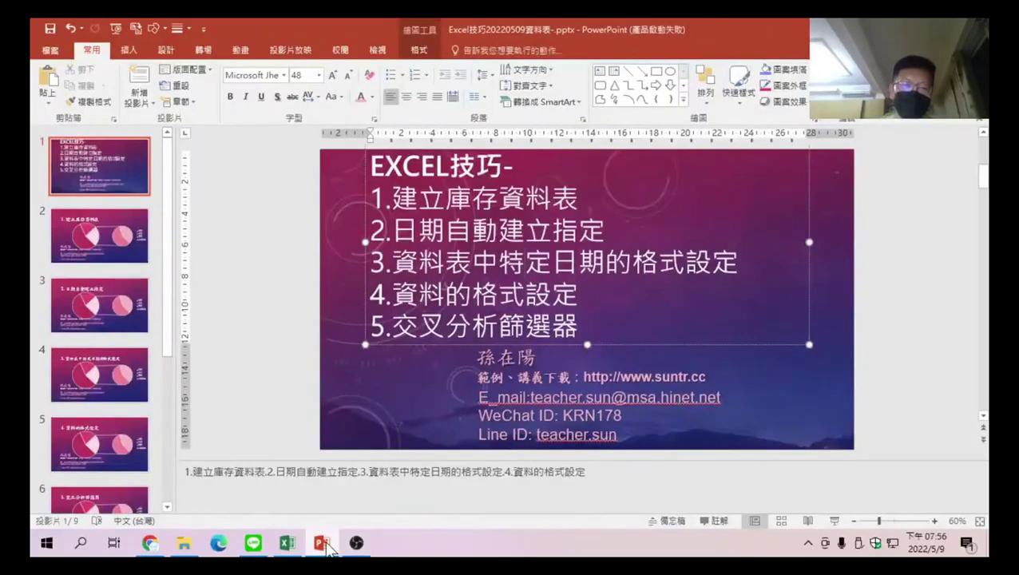
- Briefly present slide 2 on the inventory sheet, then switch to the 20220509_資料表.xlsx workbook
left_click(113, 232)
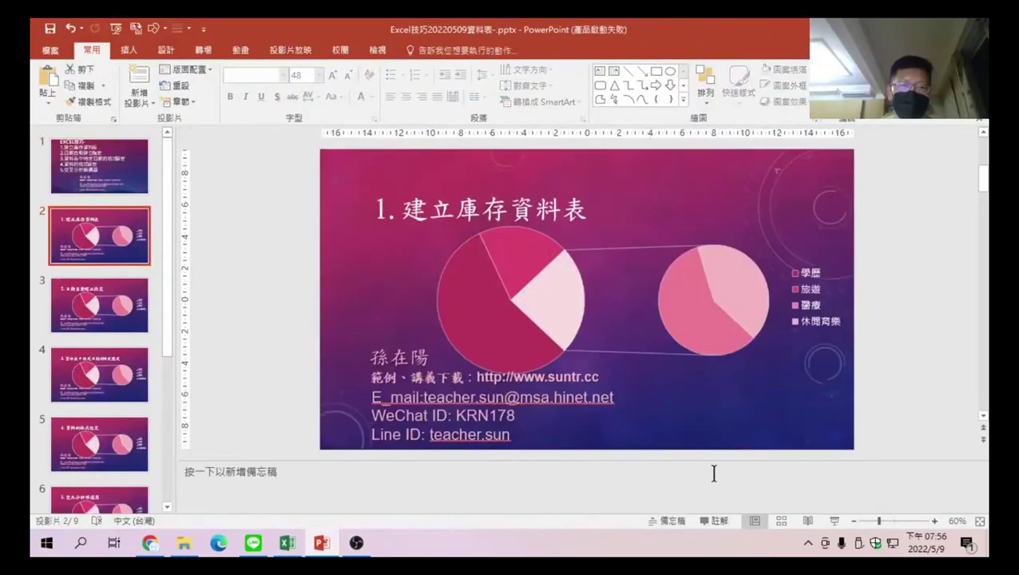
left_click(834, 522)
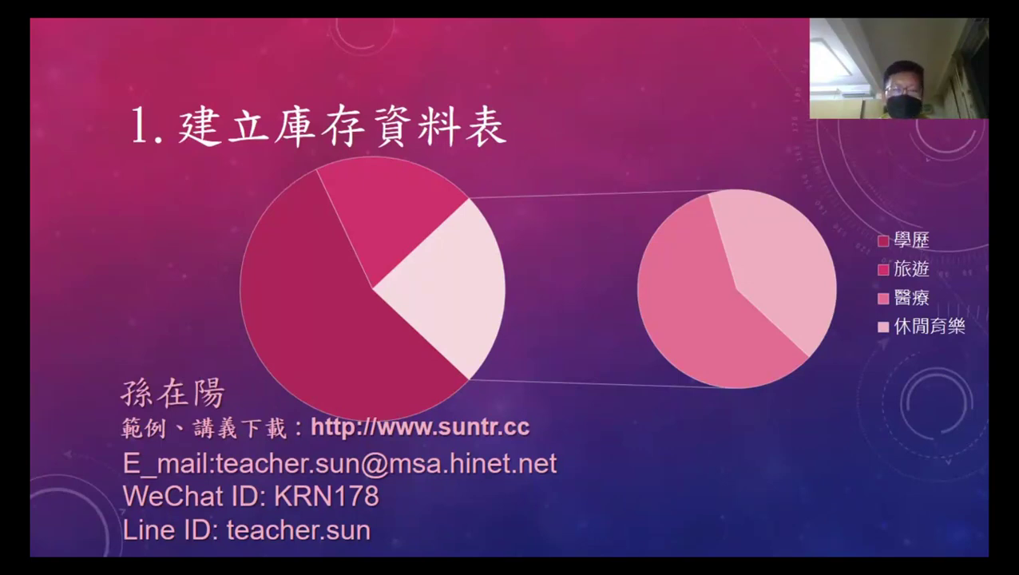
key("Escape")
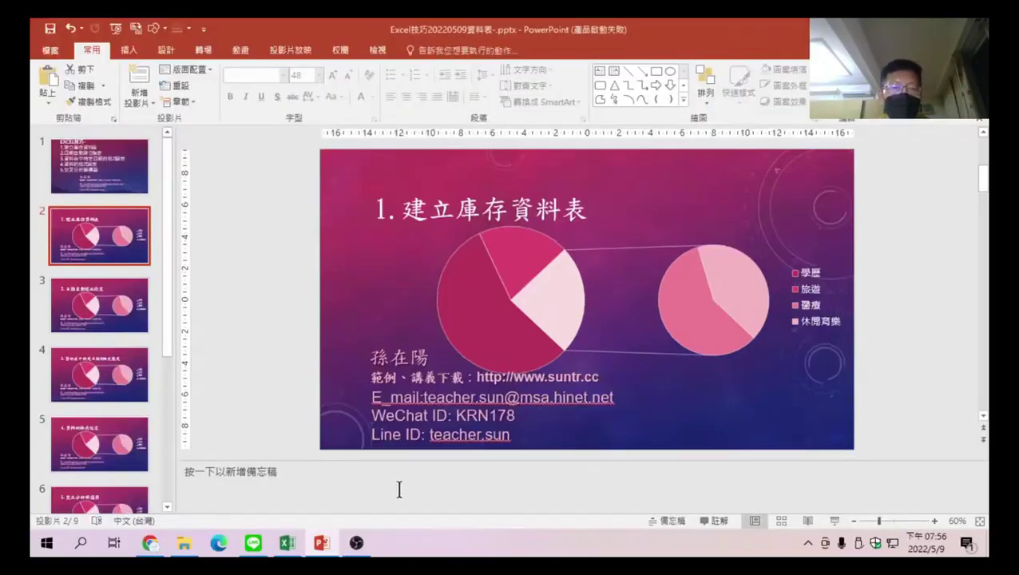
key("alt+Tab")
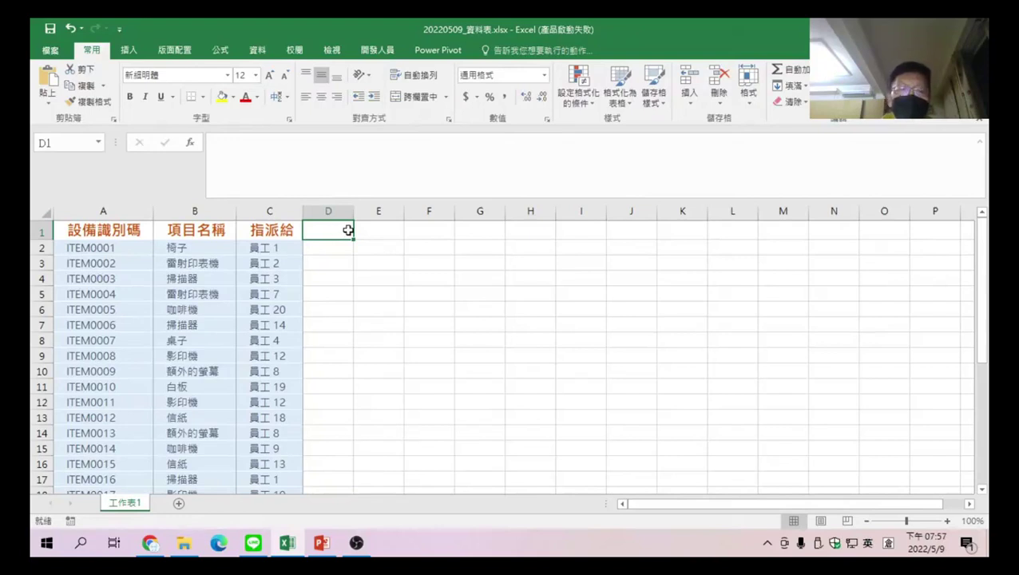
- Enter the date 4/1 in D1, displayed as 4月1日
type("4/1")
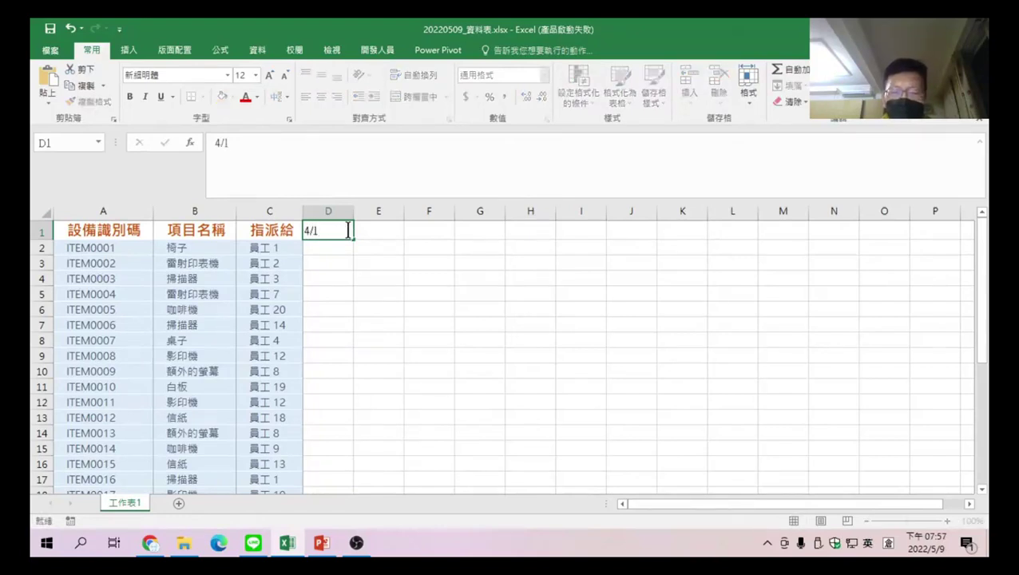
key("Return")
left_click(332, 231)
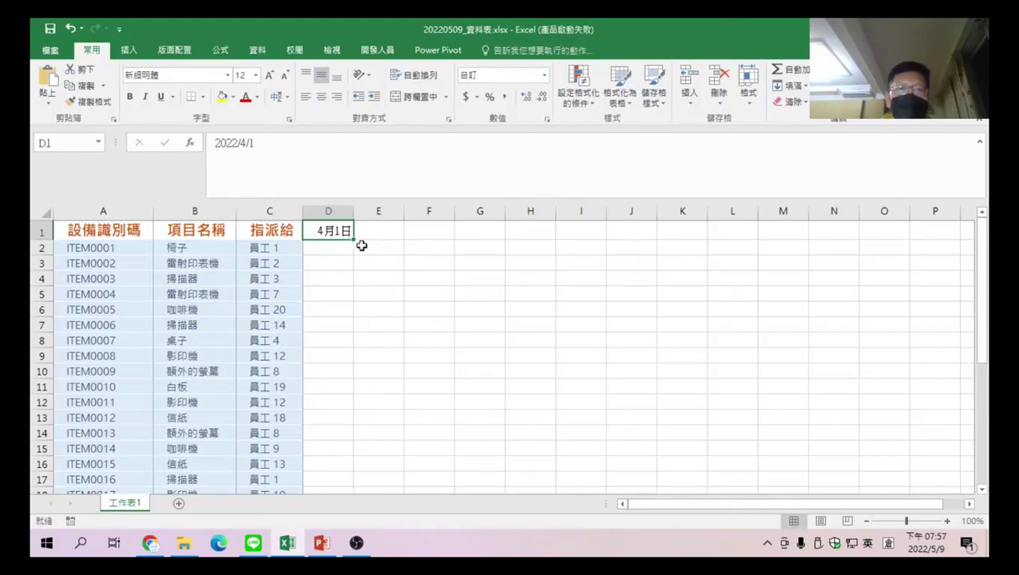
left_click(376, 230)
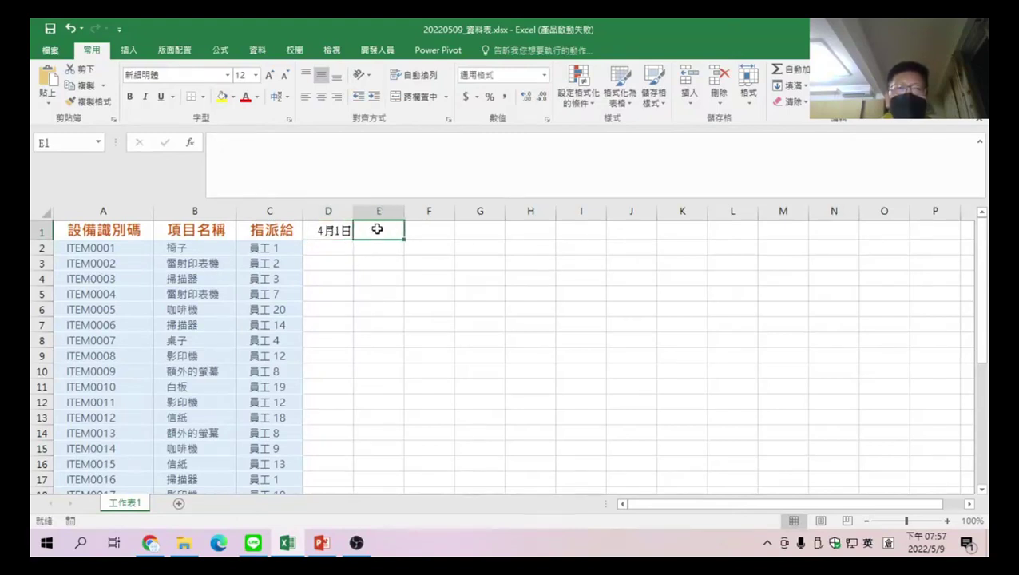
left_click(334, 230)
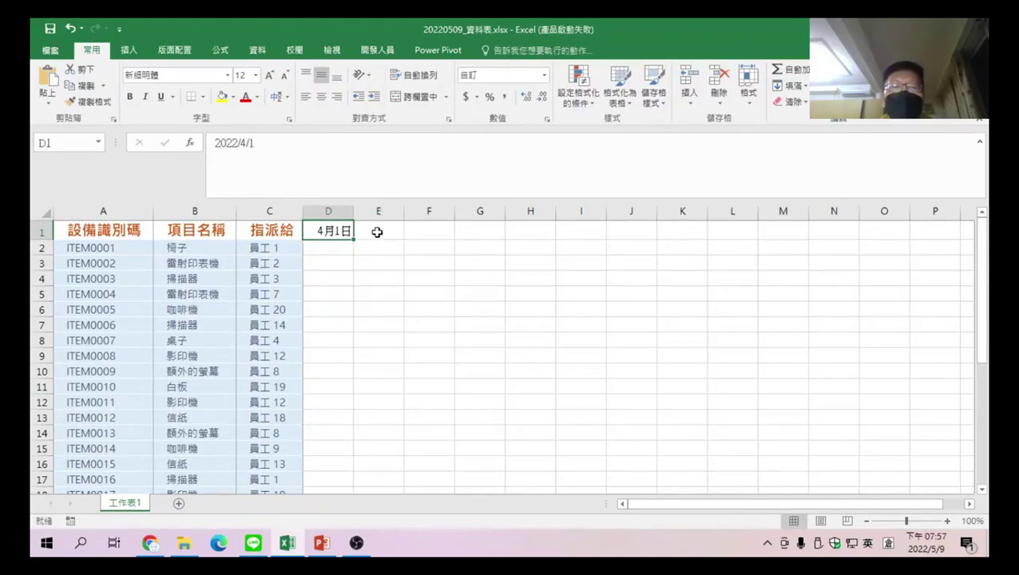
- Give E1 the formula =+D1+1 so it shows the next day, 4月2日
left_click(377, 231)
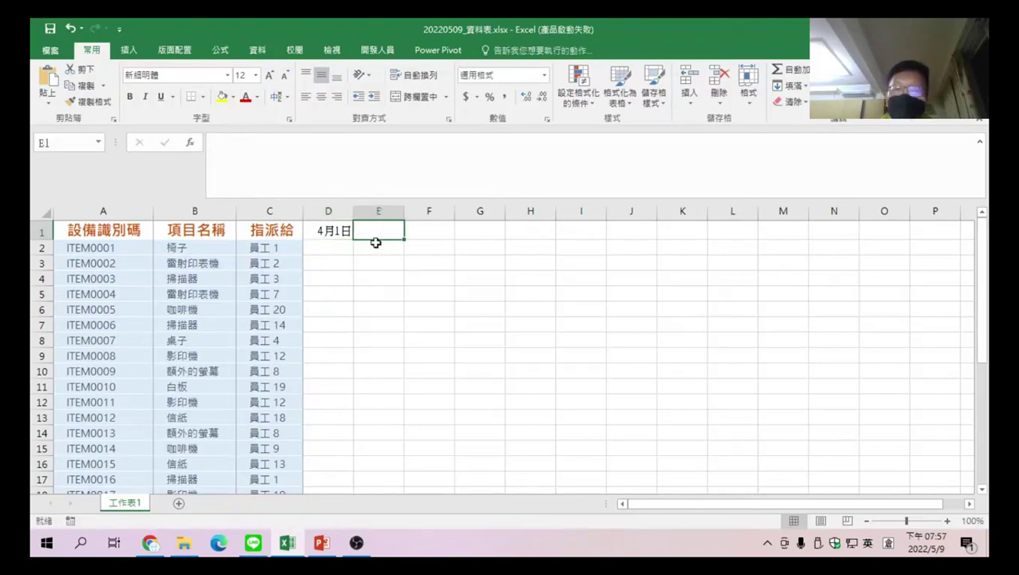
type("+")
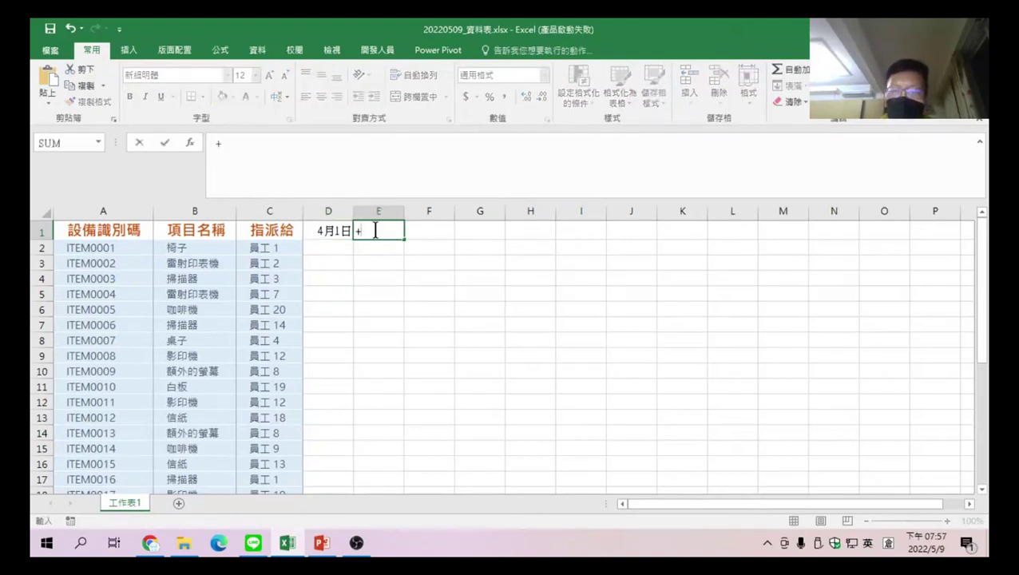
left_click(328, 233)
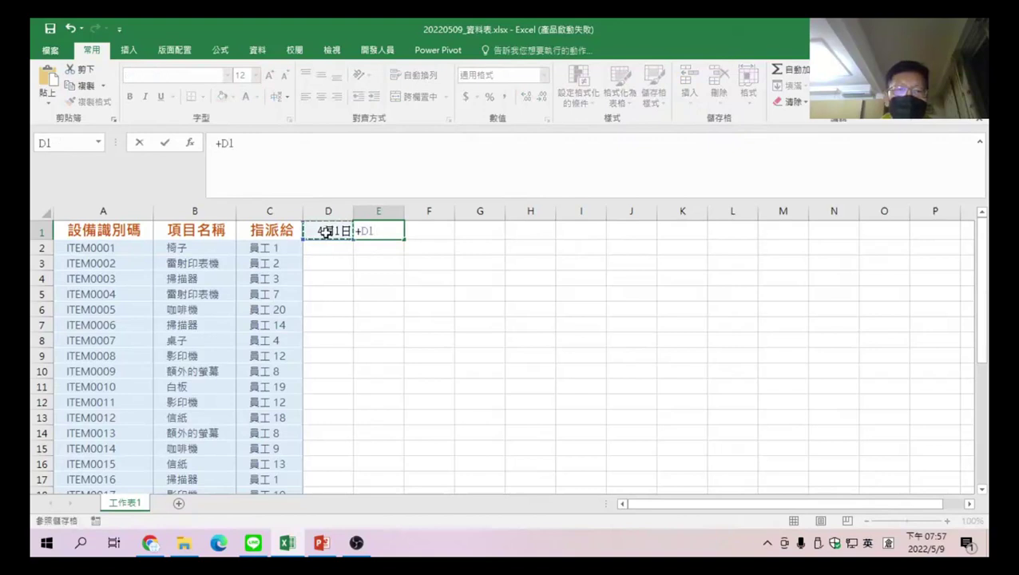
type("+1")
key("Return")
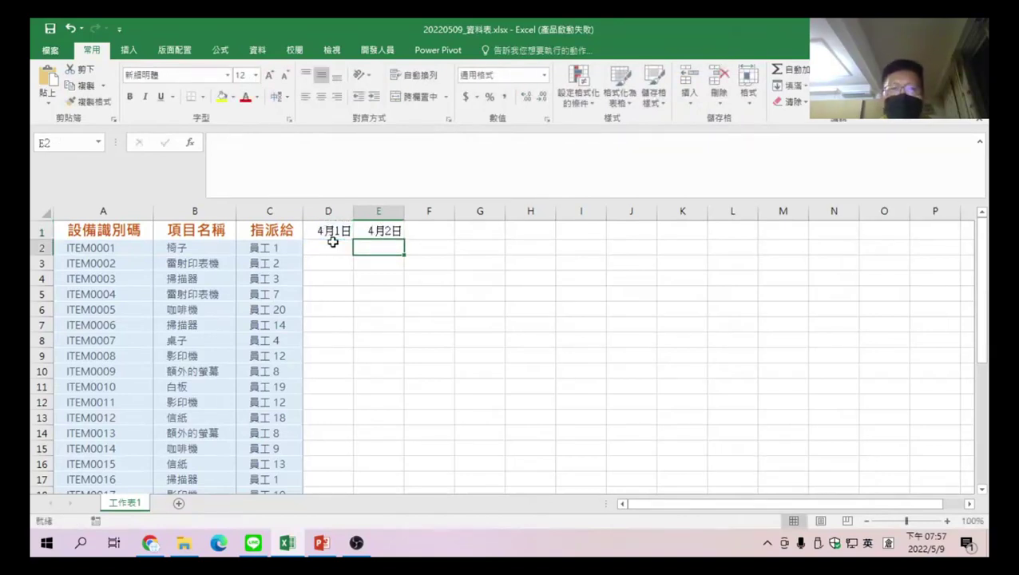
left_click(377, 231)
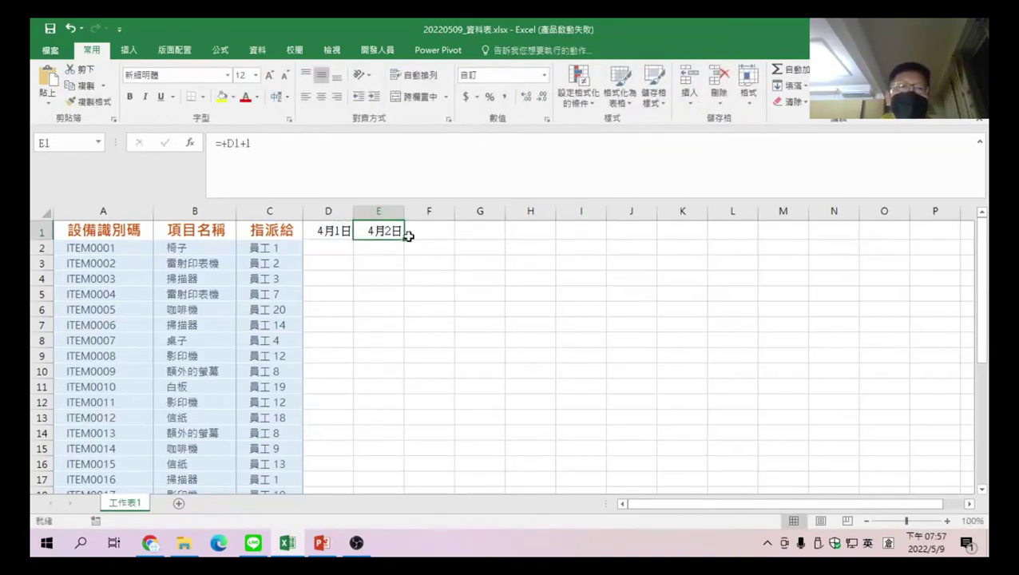
- Fill E1's next-day formula across row 1 to AG1, giving dates 4月1日 through 4月30日
mouse_move(405, 240)
left_mouse_down()
mouse_move(618, 230)
mouse_move(578, 232)
left_mouse_up()
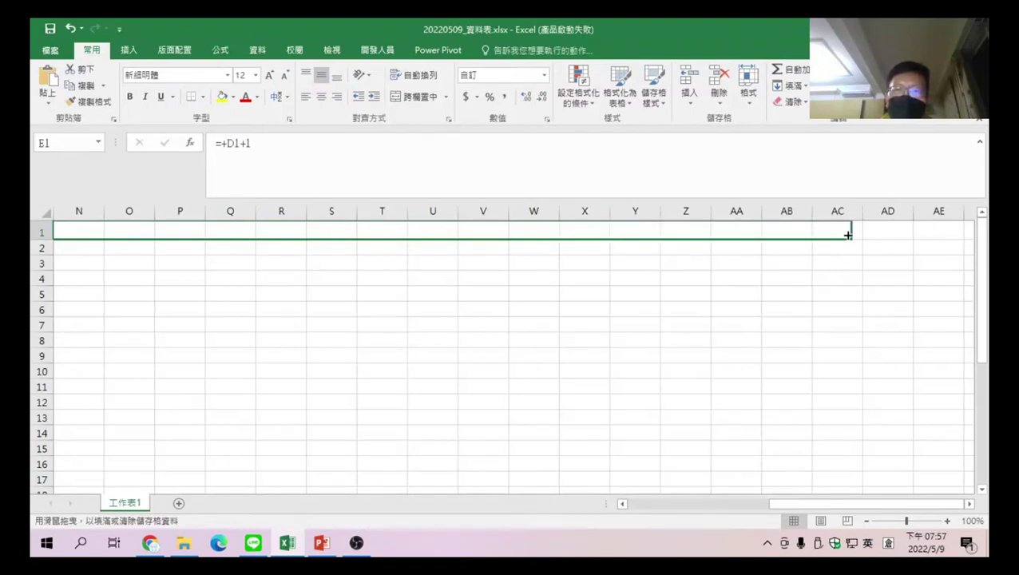
left_click_drag(578, 233, 847, 234)
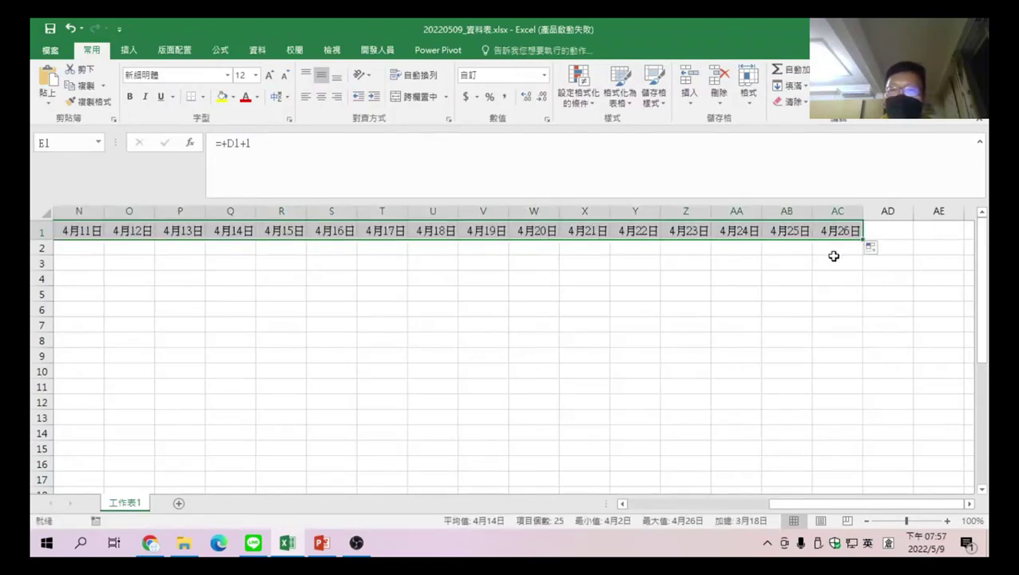
left_click(839, 230)
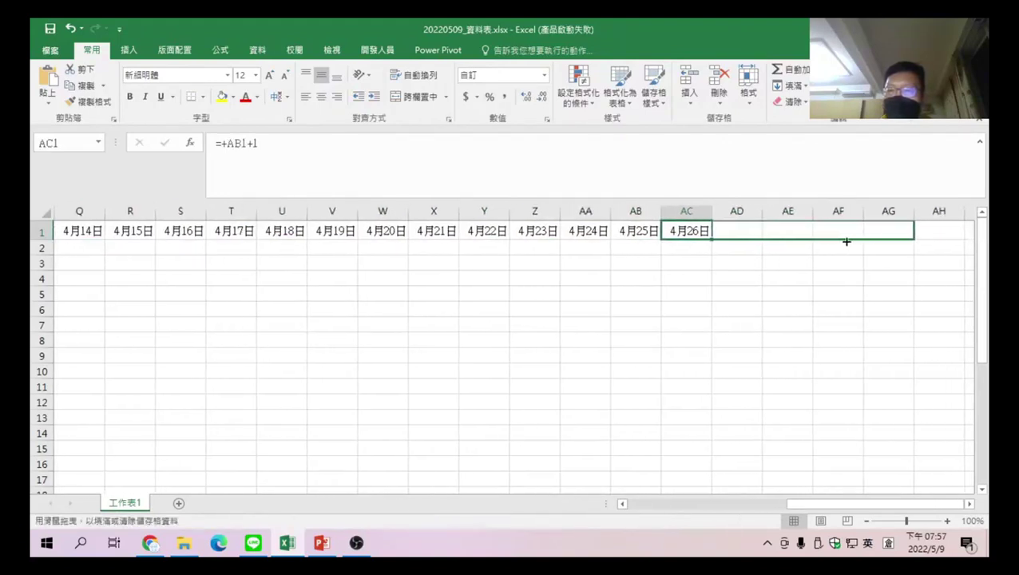
left_click_drag(909, 238, 905, 238)
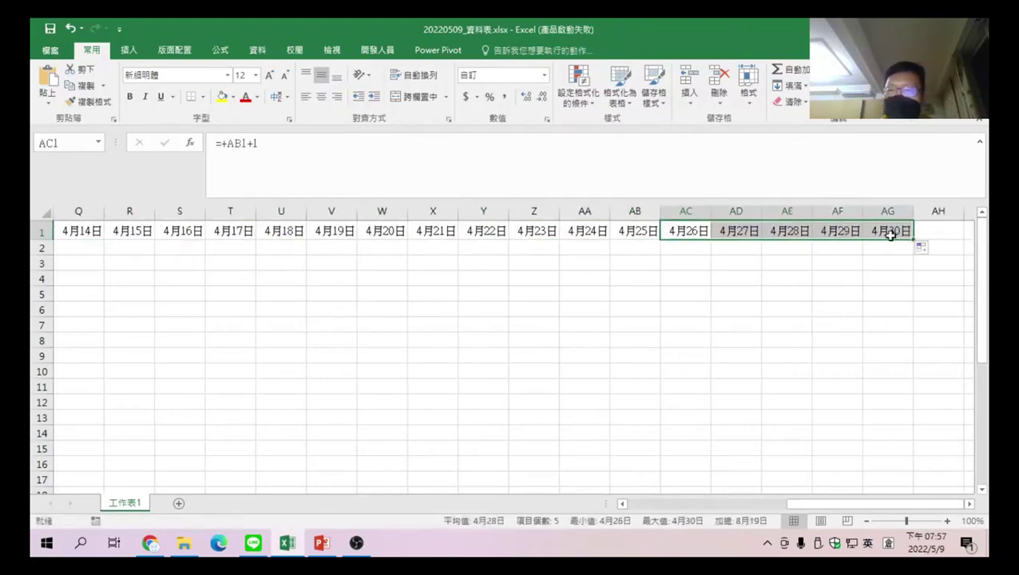
left_click(891, 229)
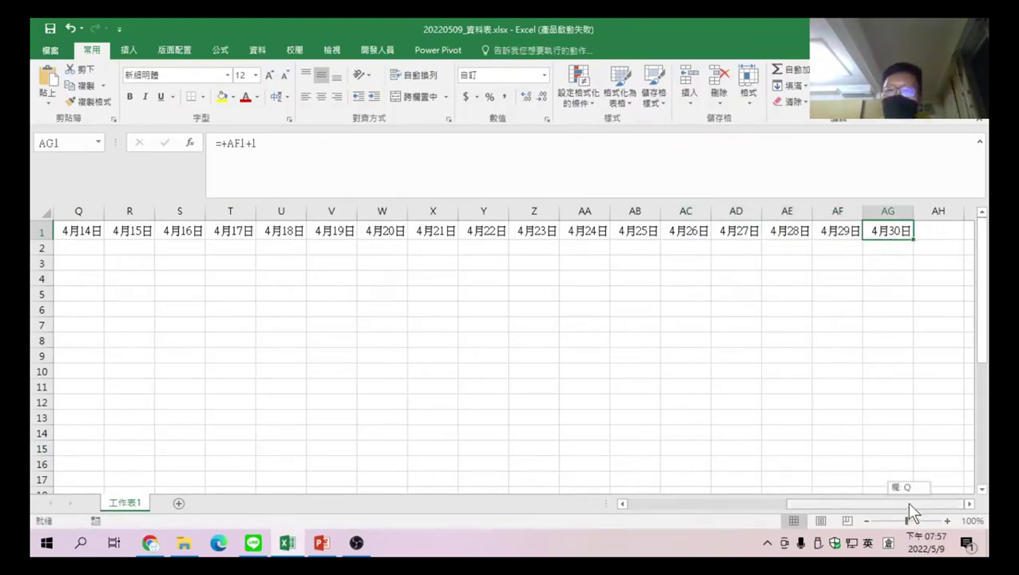
left_click_drag(906, 503, 662, 487)
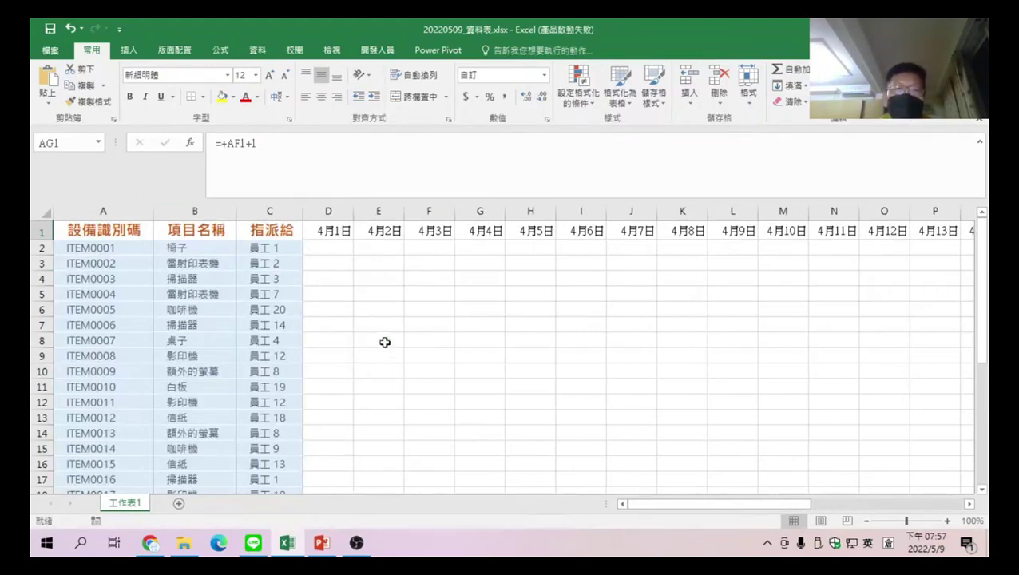
- Enter sample quantities 1 in F4, 3 in I7, 10 in N9, 4 in J15 and 5 in P5
left_click(439, 281)
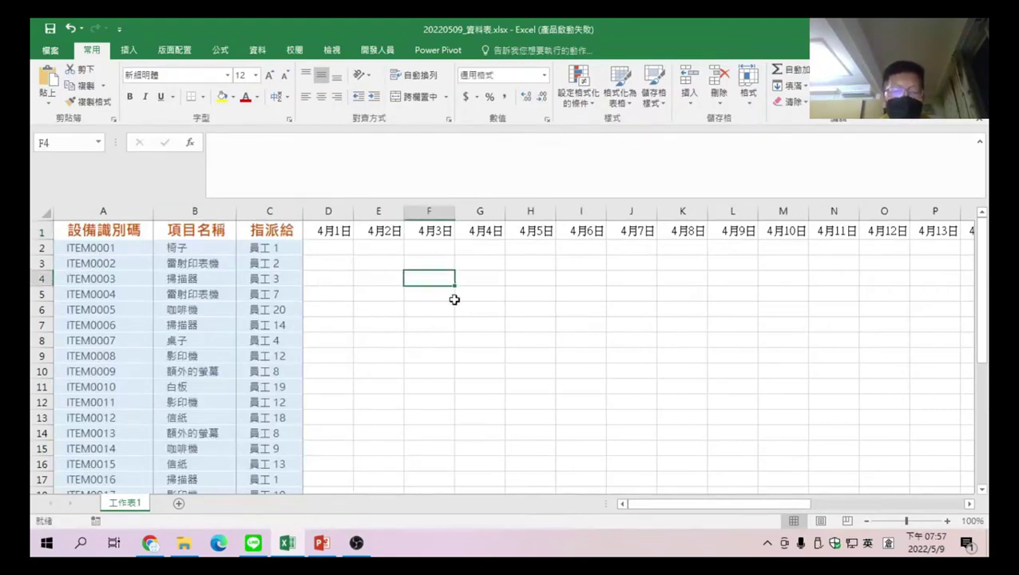
type("1")
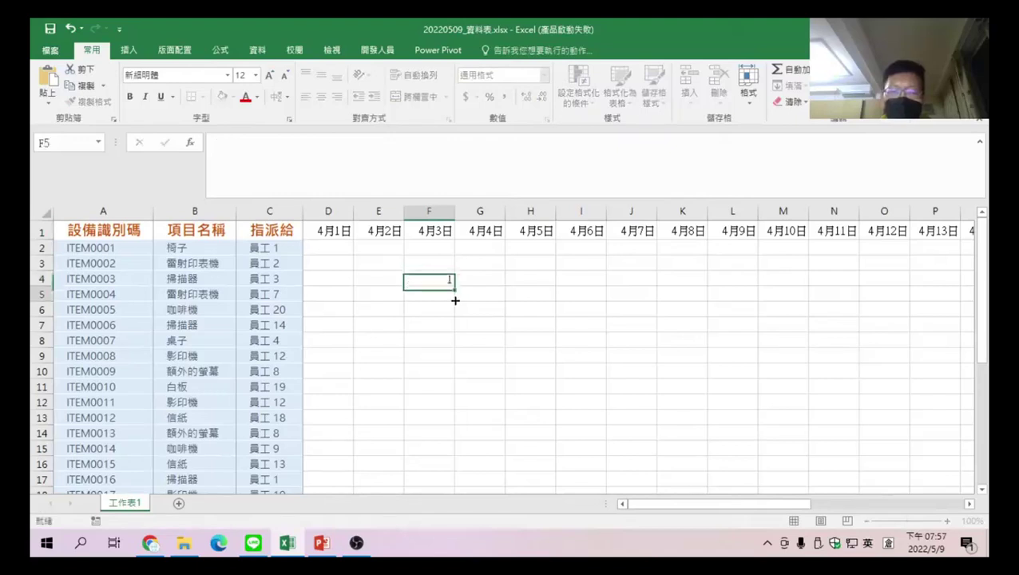
key("Return")
left_click(580, 324)
type("3")
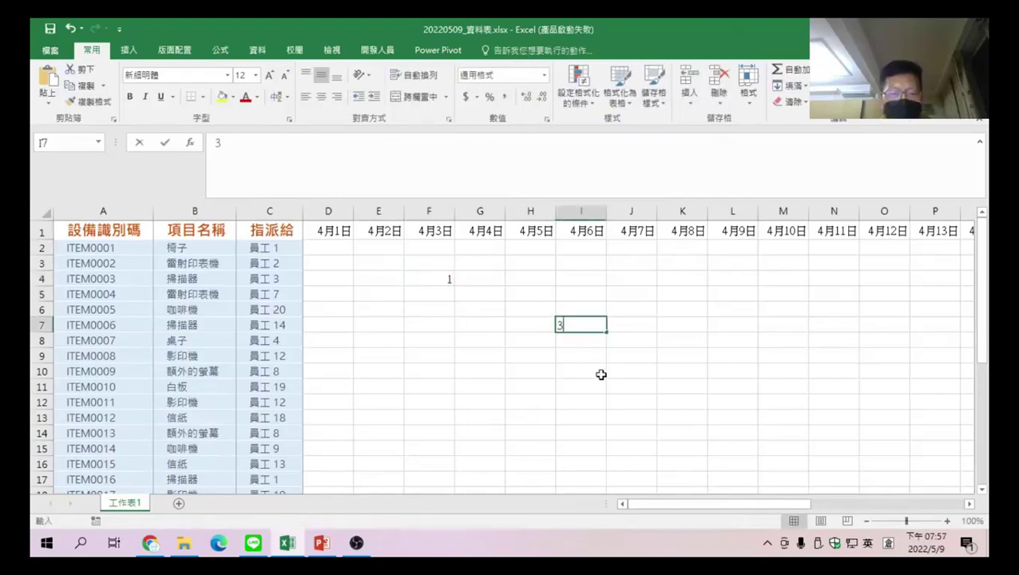
left_click(842, 357)
type("1")
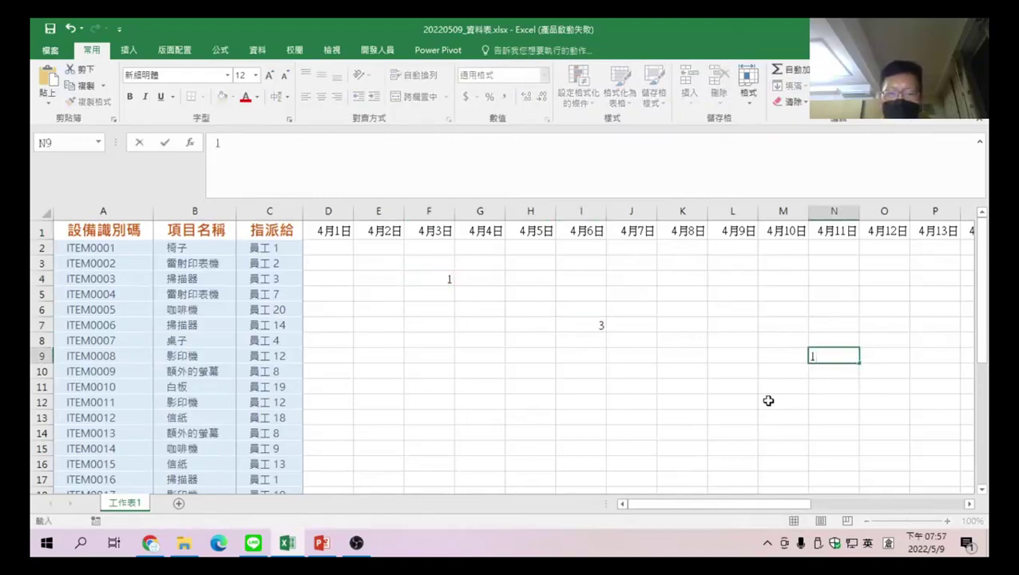
type("0")
left_click(645, 446)
type("4")
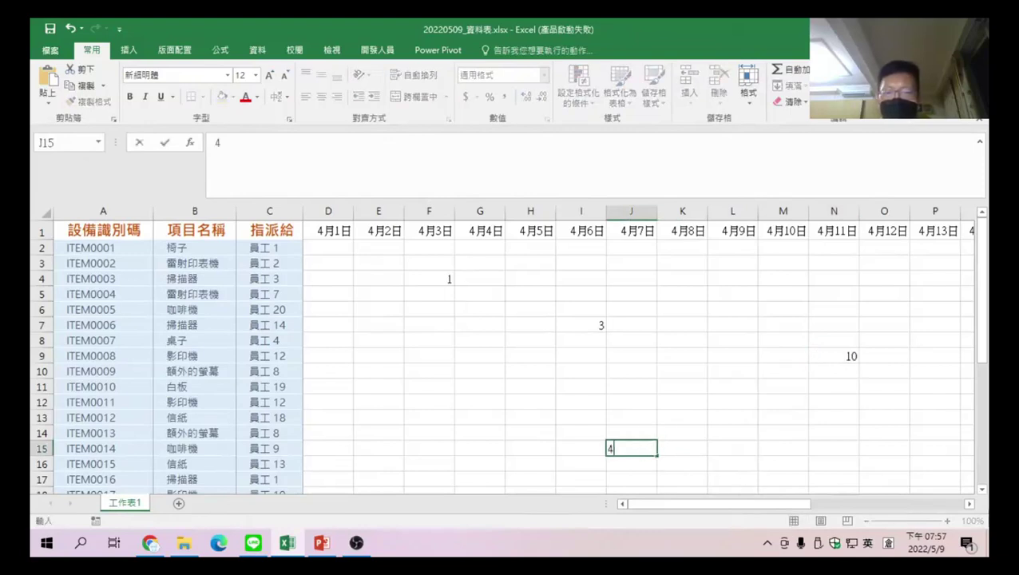
left_click(941, 426)
left_click(936, 297)
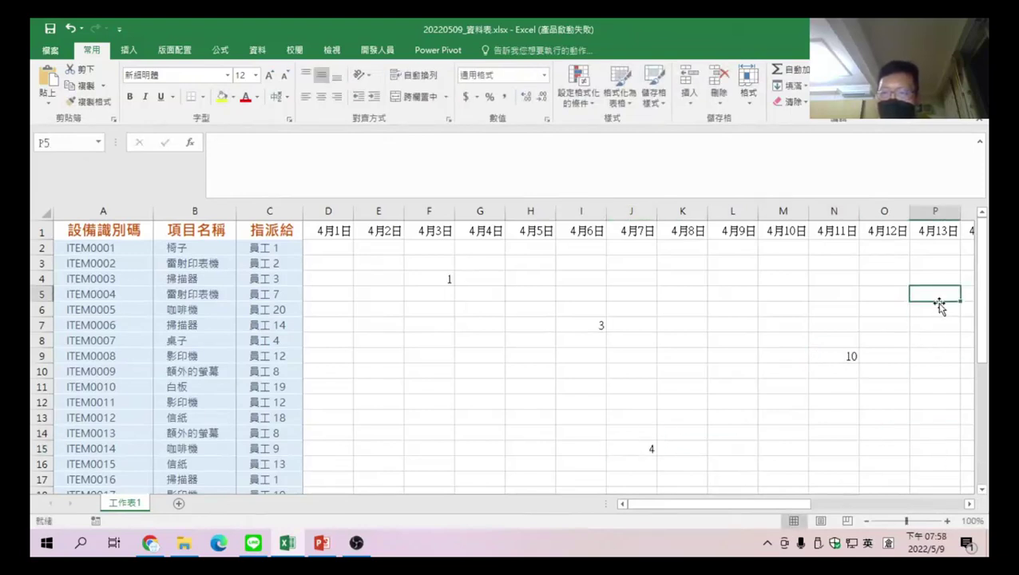
type("5")
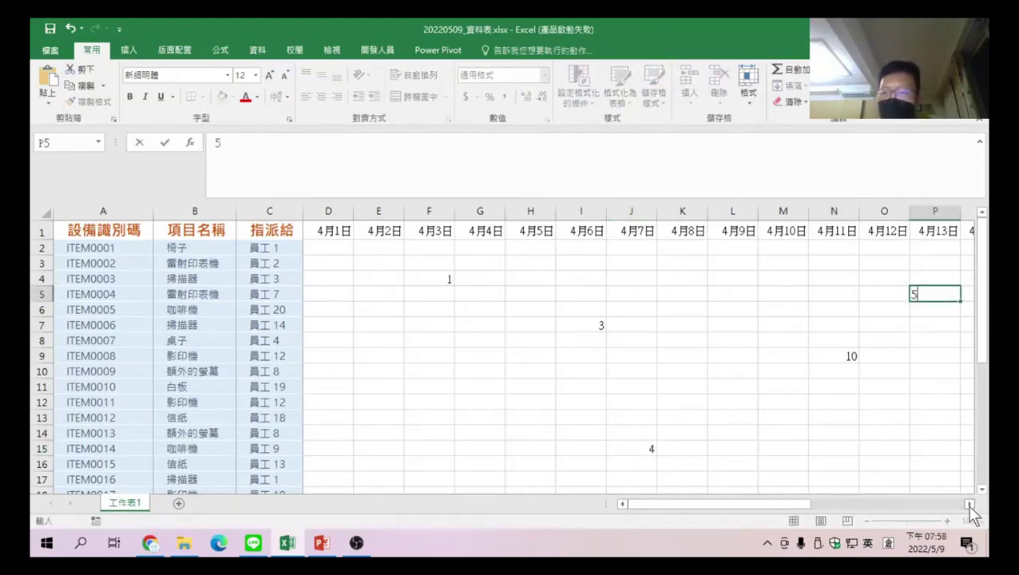
left_click(898, 450)
- Enter quantities 15 in O24, 3 in L21 and 5 in U17
scroll(941, 472, "down", 4)
left_click(882, 402)
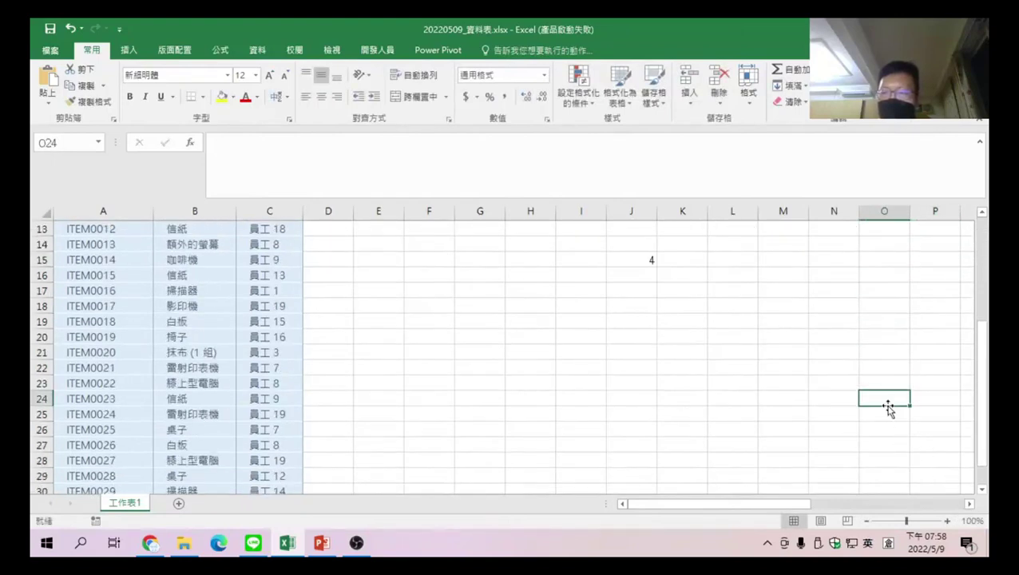
type("15")
key("Return")
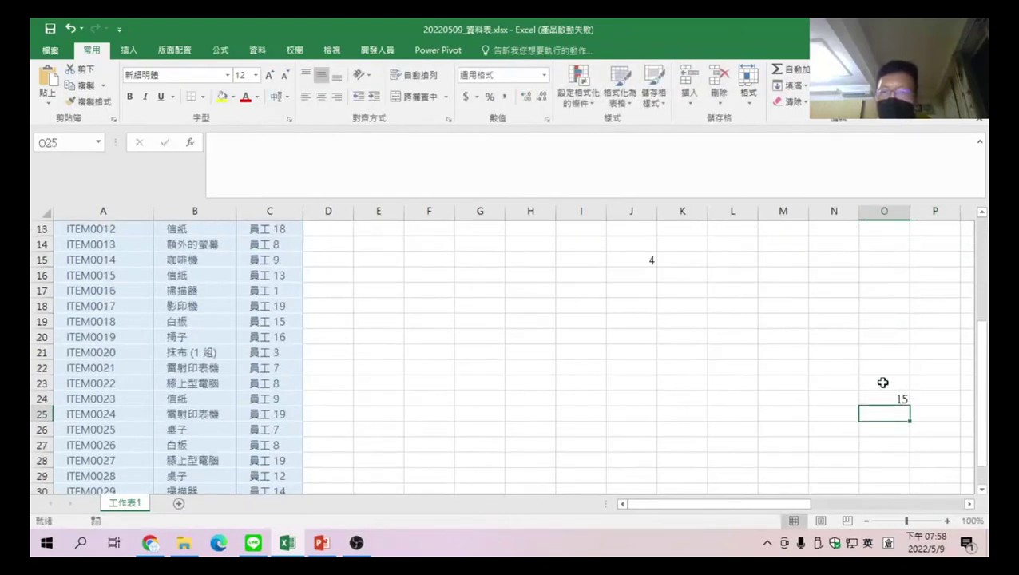
left_click(750, 356)
type("3")
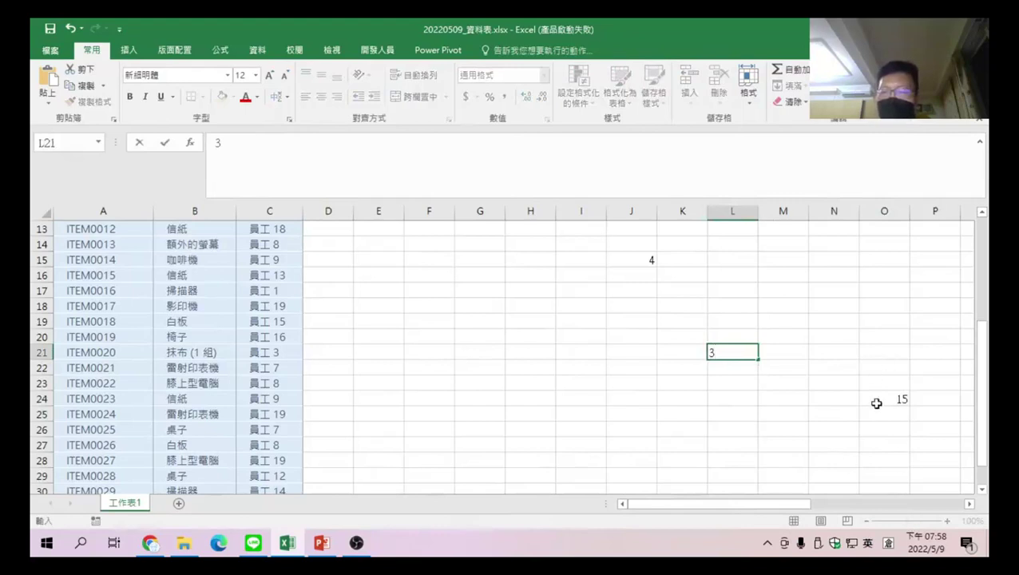
left_click(969, 504)
left_click(969, 504)
left_click(803, 291)
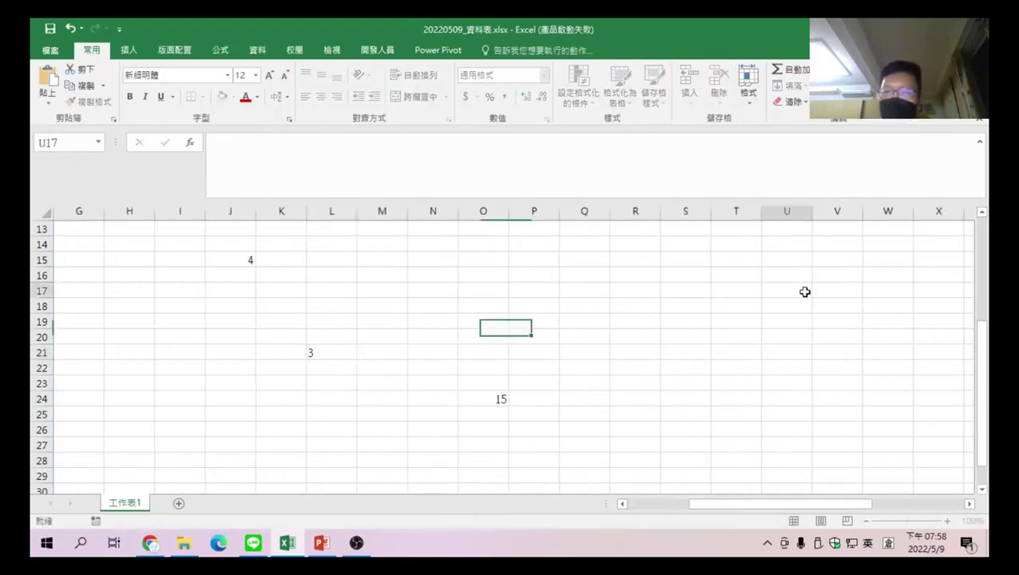
type("5")
key("Return")
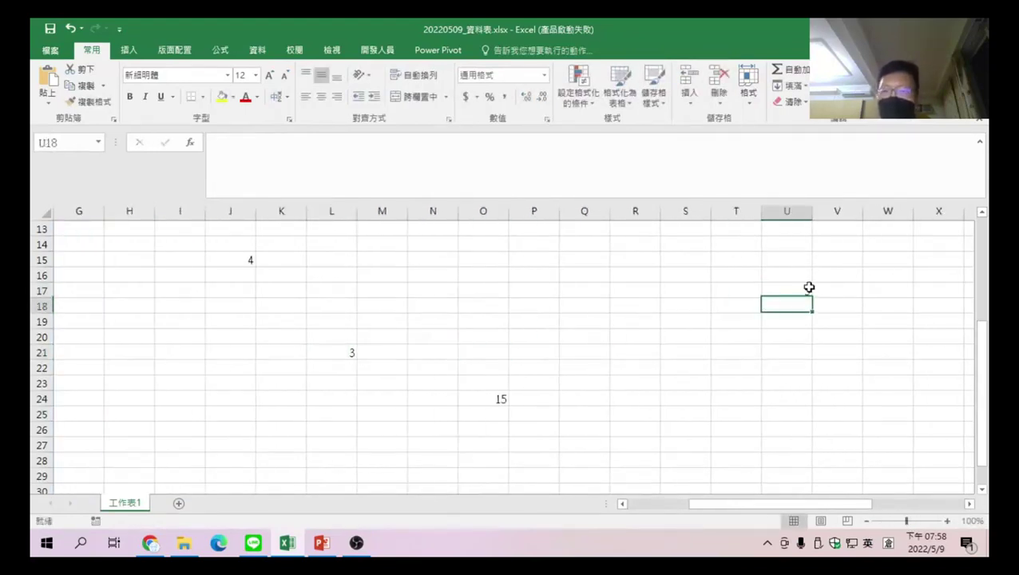
- Enter quantities 7 in X9 and 9 in AD6
scroll(811, 283, "up", 4)
left_click(922, 353)
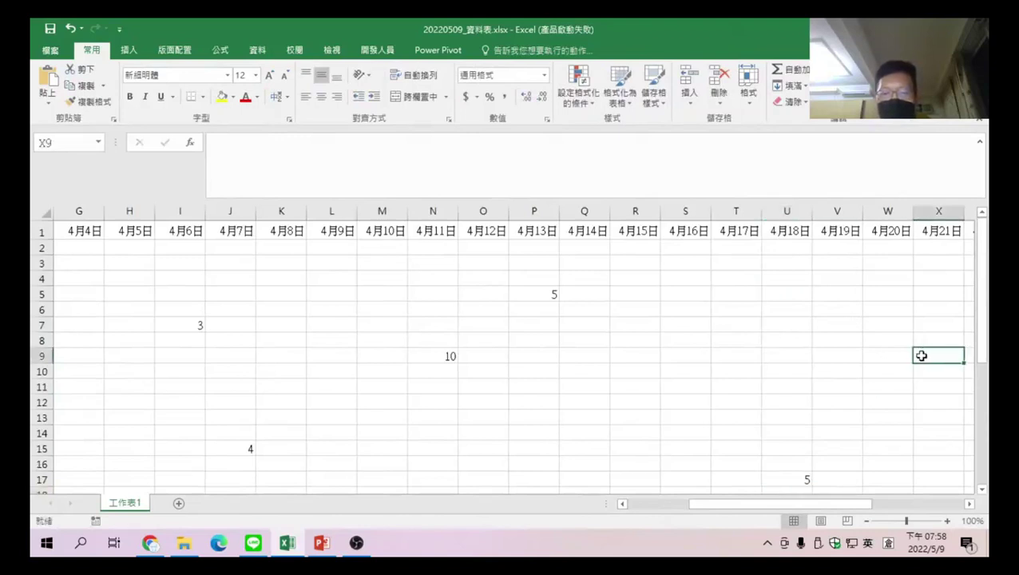
type("7")
key("Return")
left_click(969, 504)
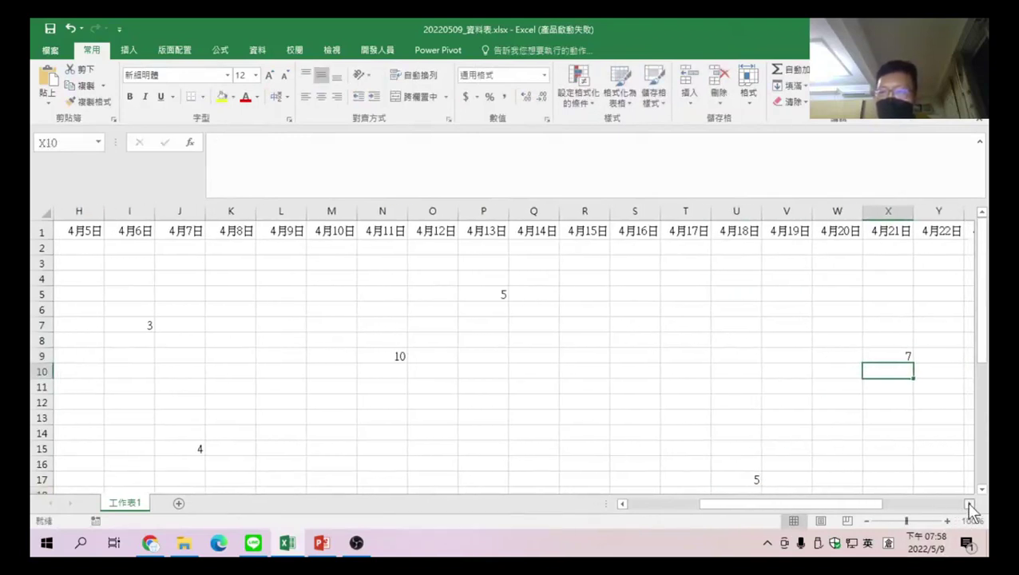
left_click(969, 504)
left_click(895, 309)
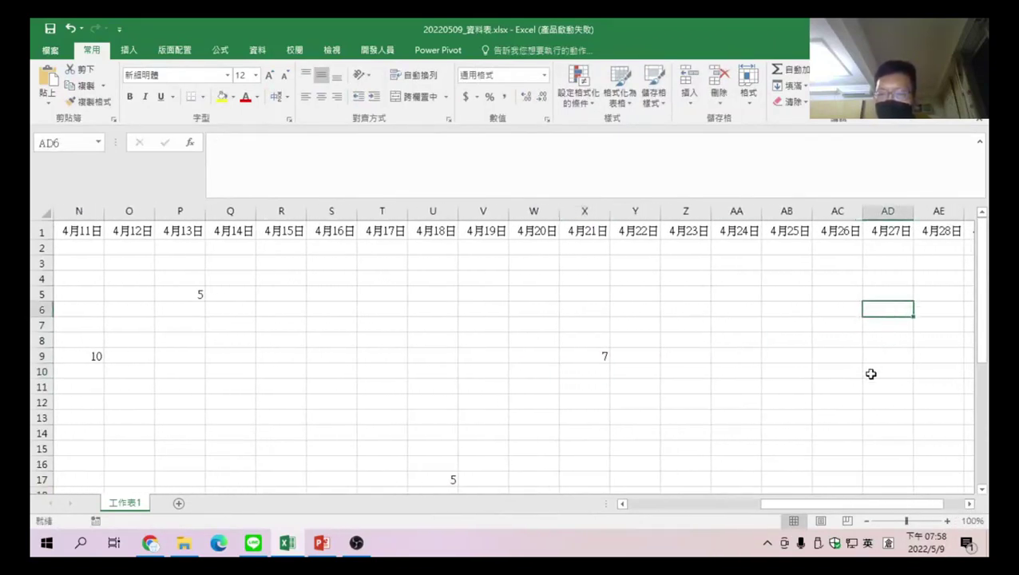
type("9")
left_click(887, 417)
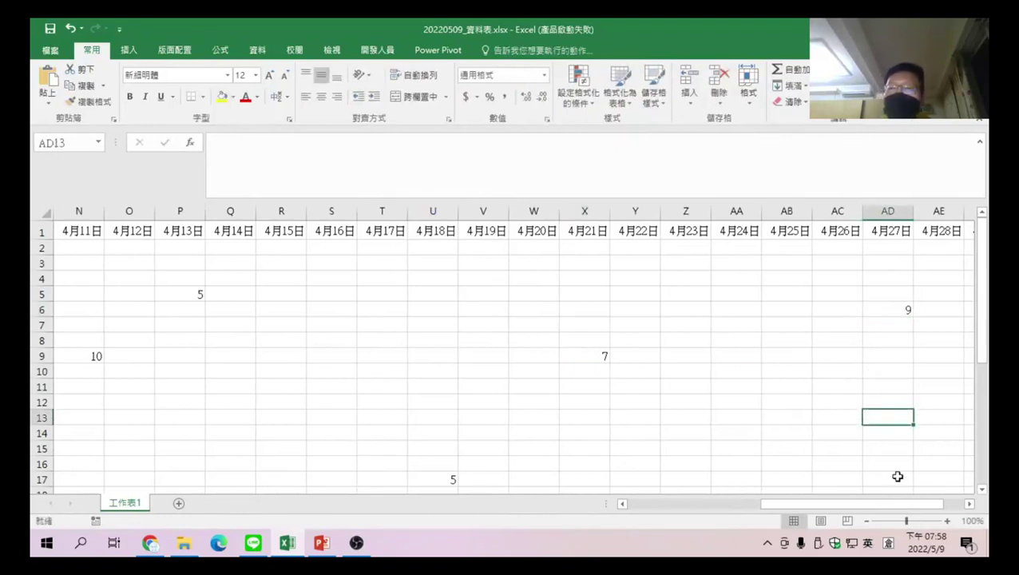
left_click_drag(885, 504, 734, 503)
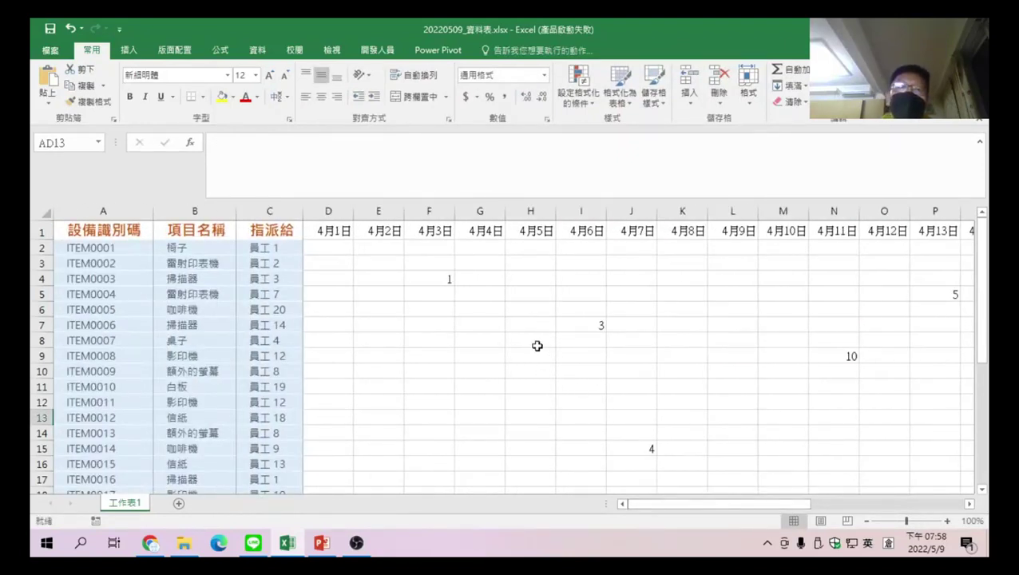
- Change D1's start date to May 1 so the headers shift to 5月1日 onward
left_click(318, 230)
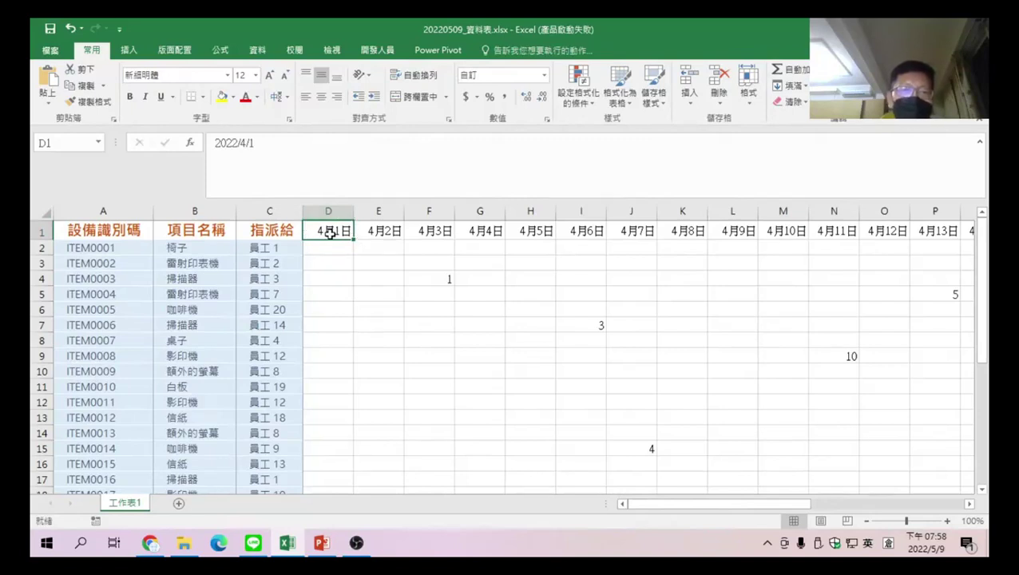
type("5")
key("Return")
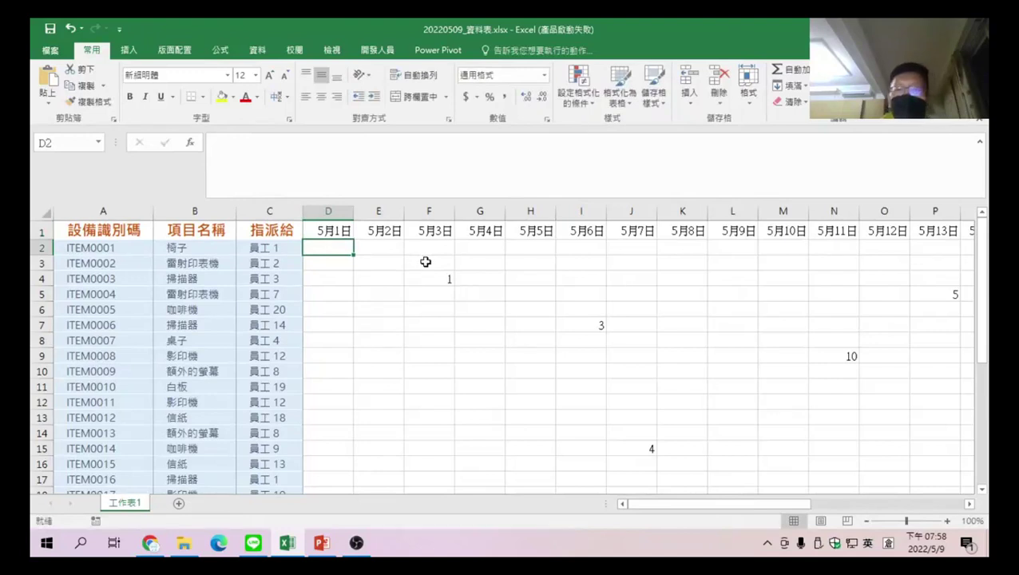
- Extend the date series from AG1 into AH1 so it ends at 5月31日
left_click_drag(716, 504, 905, 504)
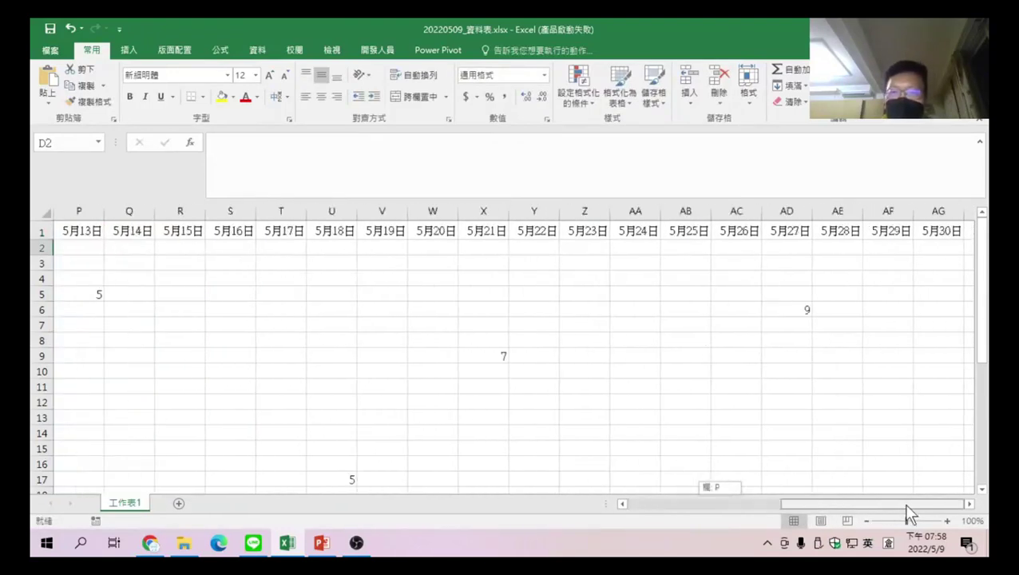
left_click(943, 231)
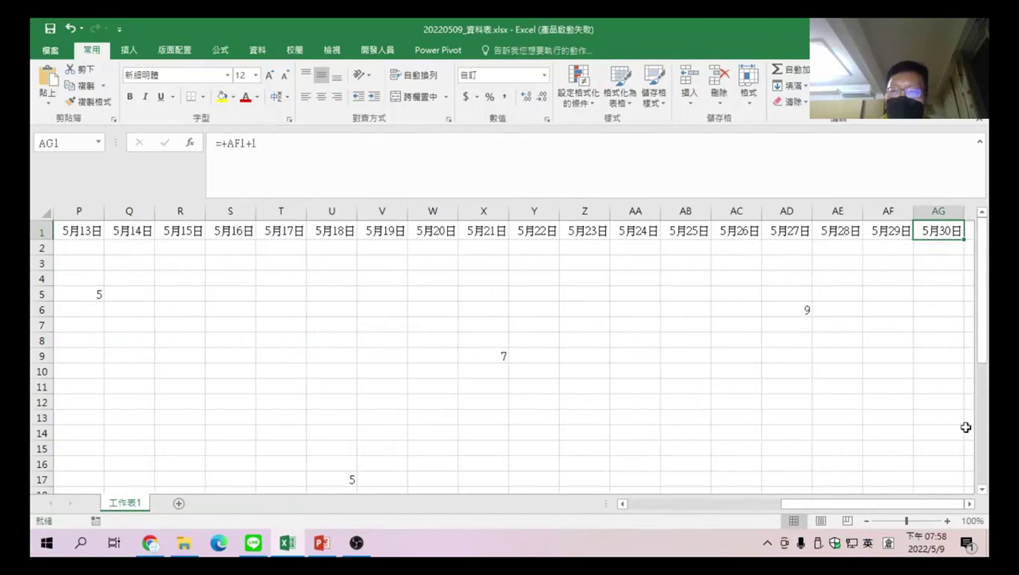
left_click(969, 503)
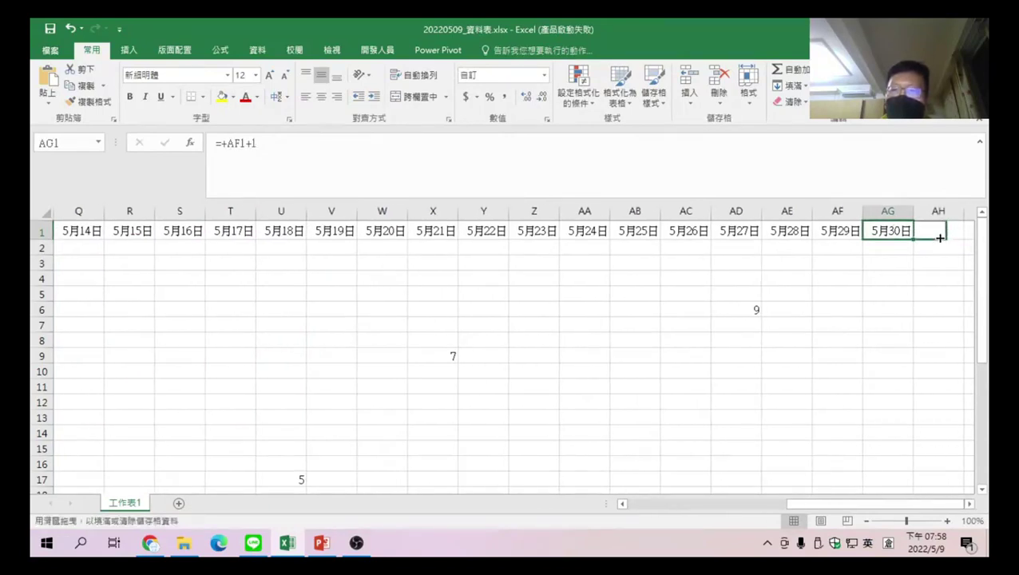
left_click_drag(915, 238, 936, 240)
left_click(923, 249)
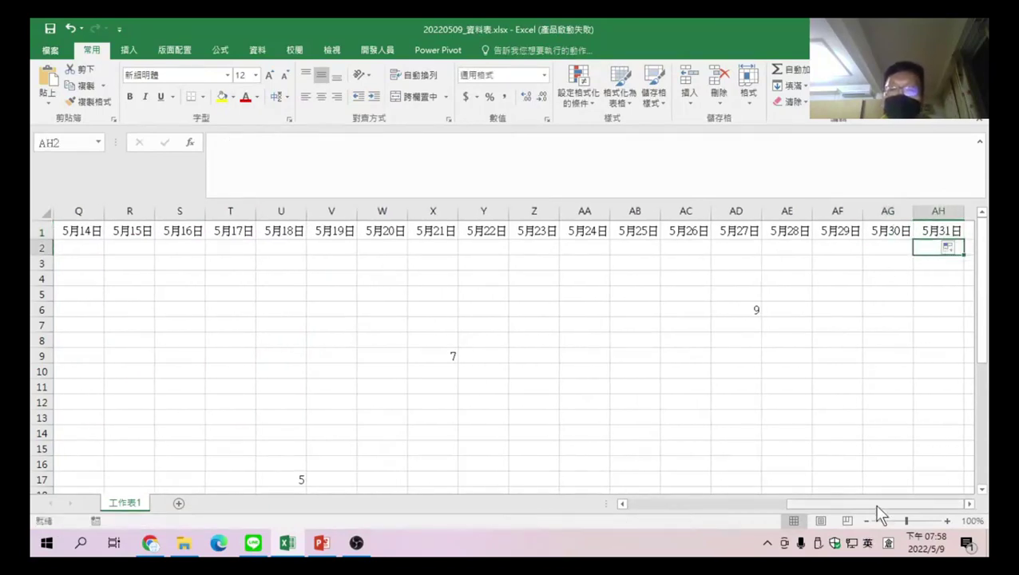
- Enter the quantity 10 in AG14
left_click(901, 432)
type("1")
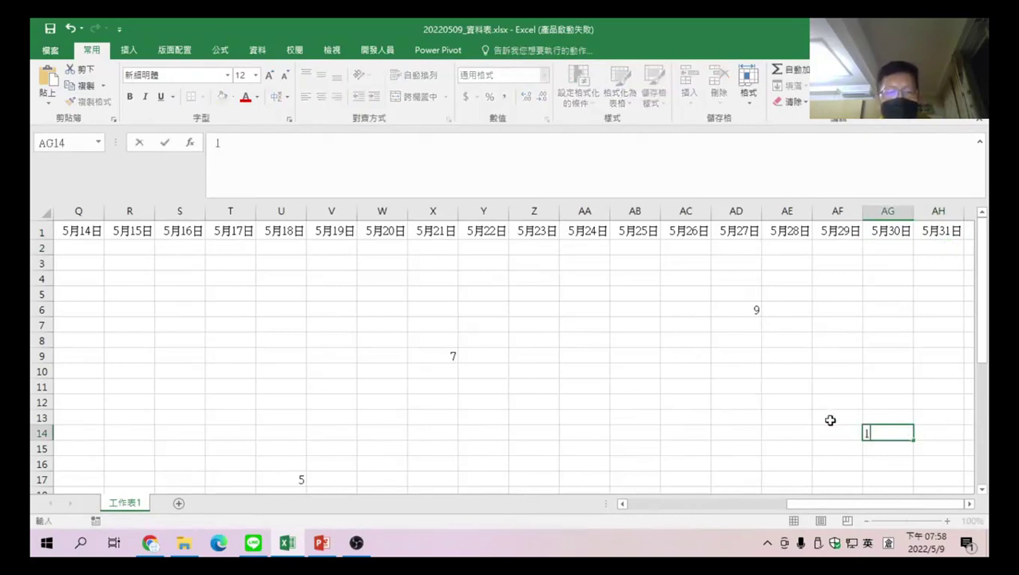
type("0")
key("Return")
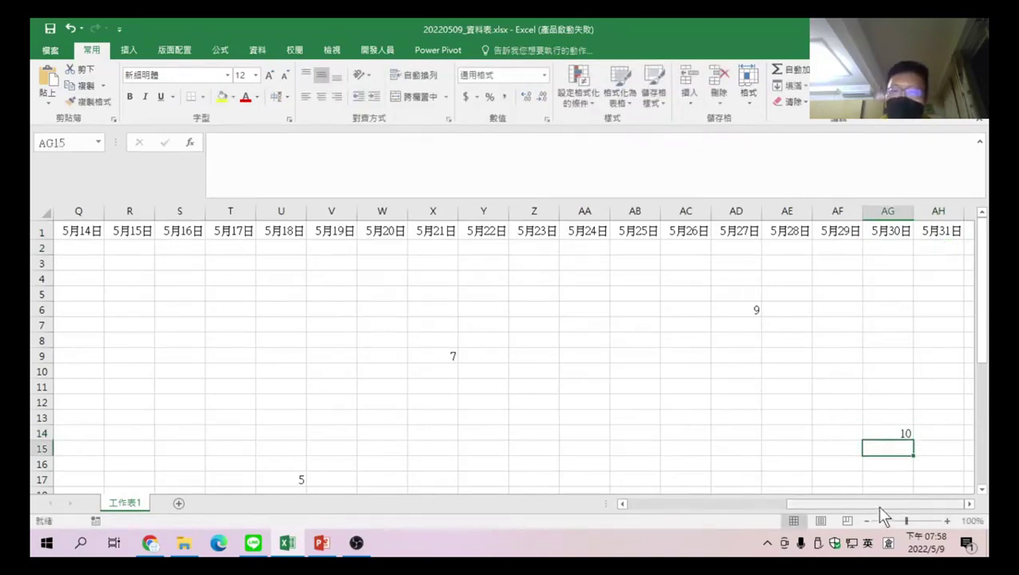
left_click_drag(882, 504, 627, 520)
left_click(324, 230)
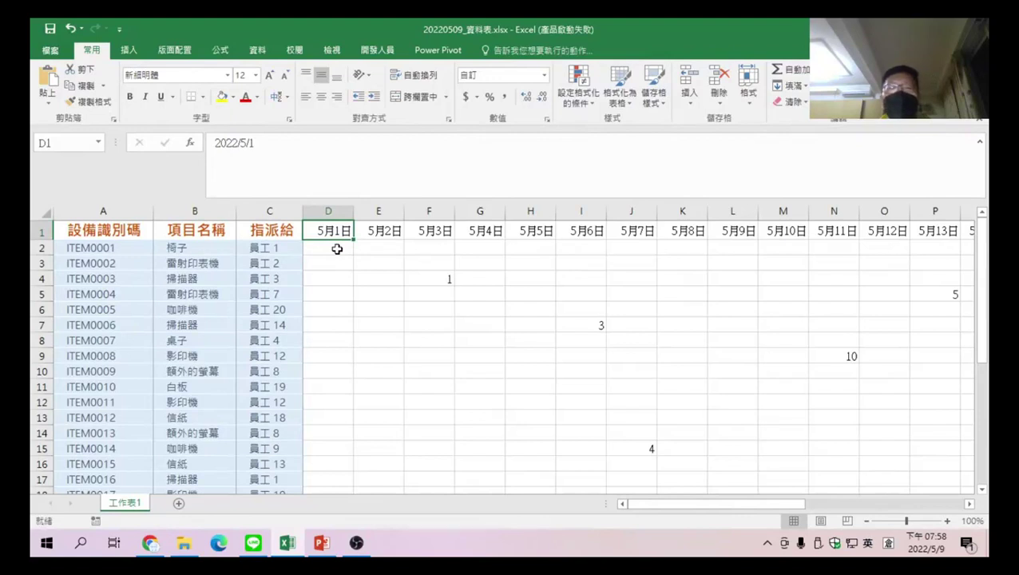
- Change D1 to 6月1 so the row-1 headers switch to June dates
left_click(425, 373)
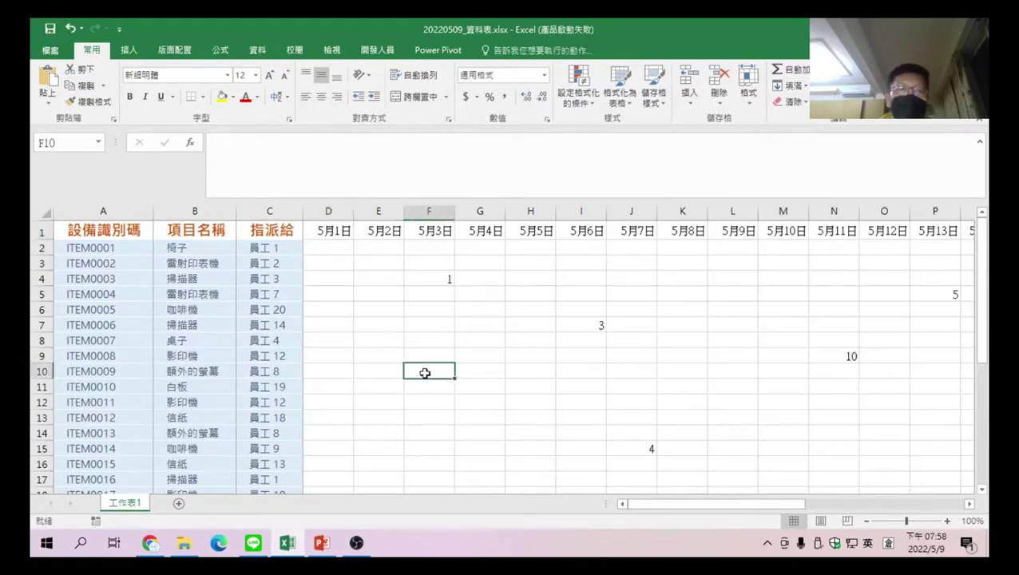
left_click(337, 232)
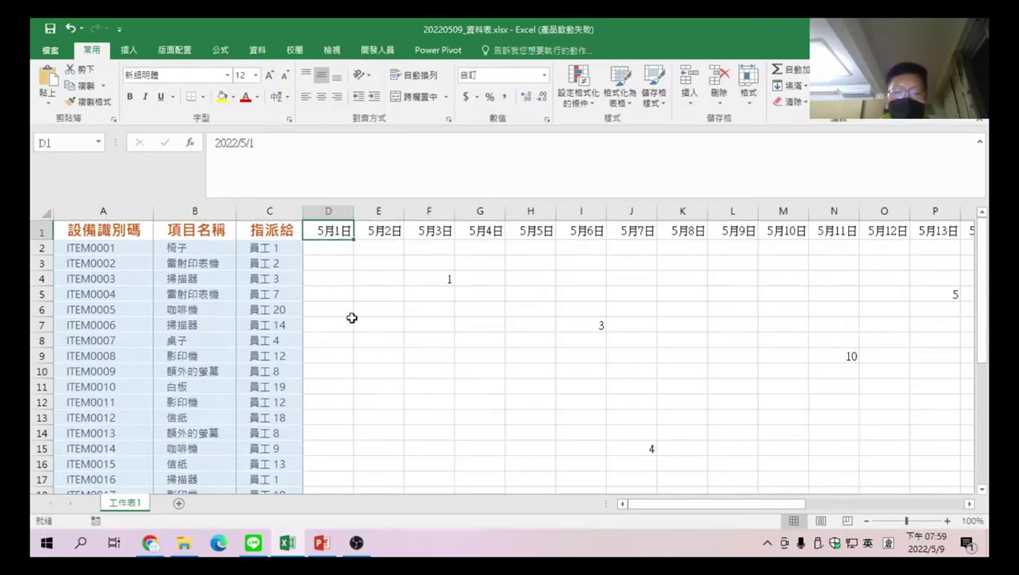
type("6月1")
key("Return")
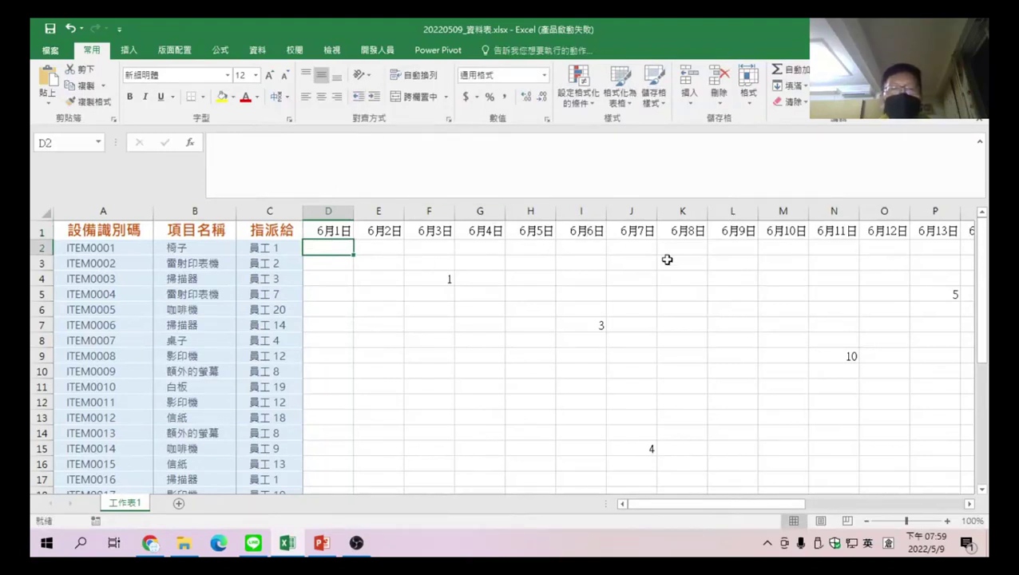
- Return to PowerPoint and show slide 3, '2. 日期自動建立指定'
left_click(528, 417)
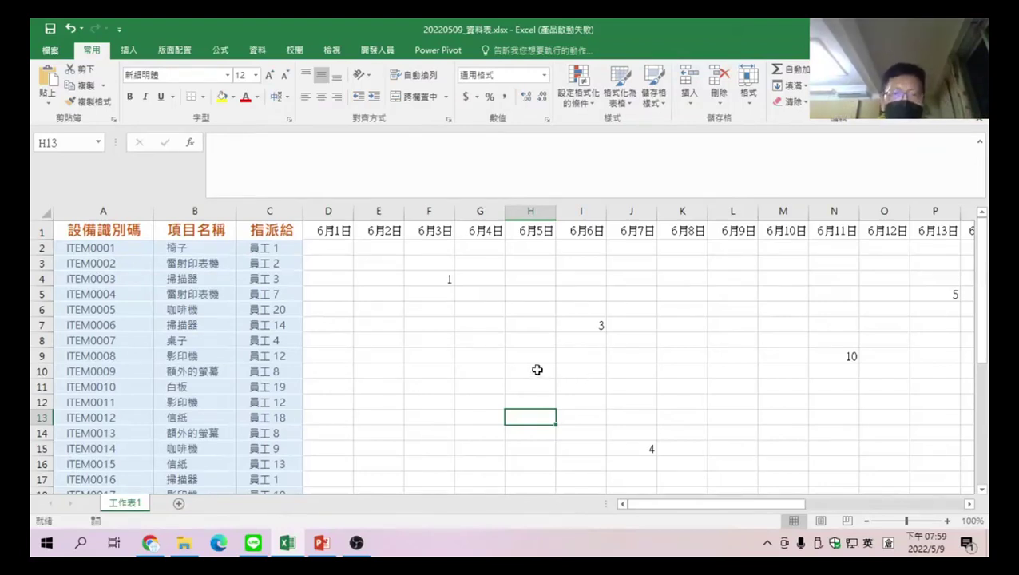
left_click(321, 543)
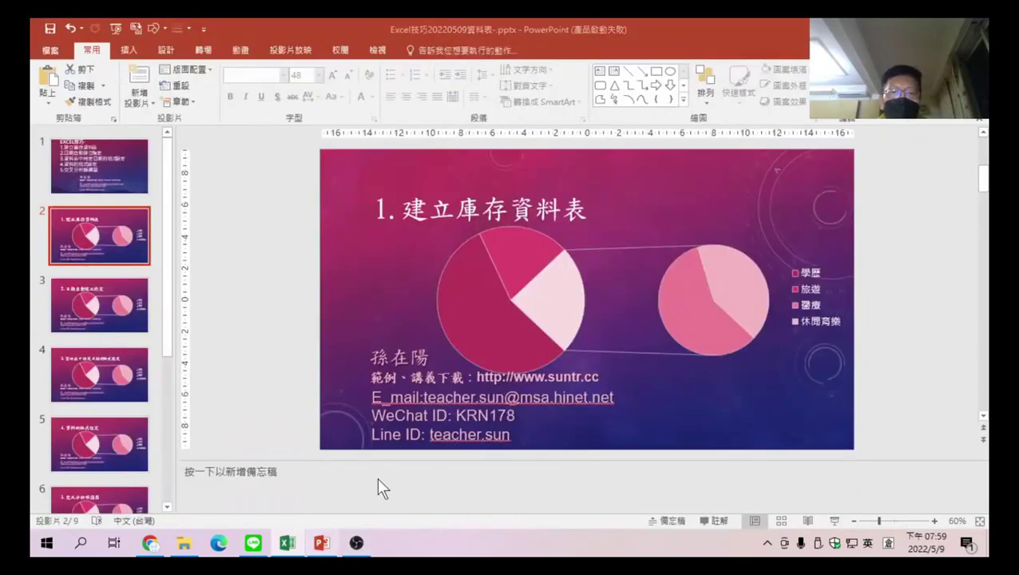
left_click(99, 302)
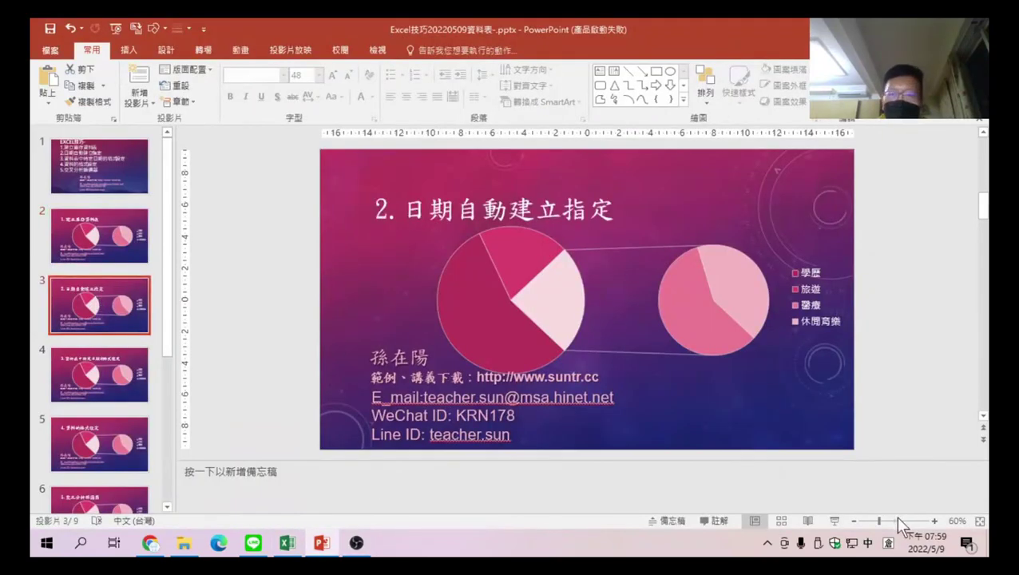